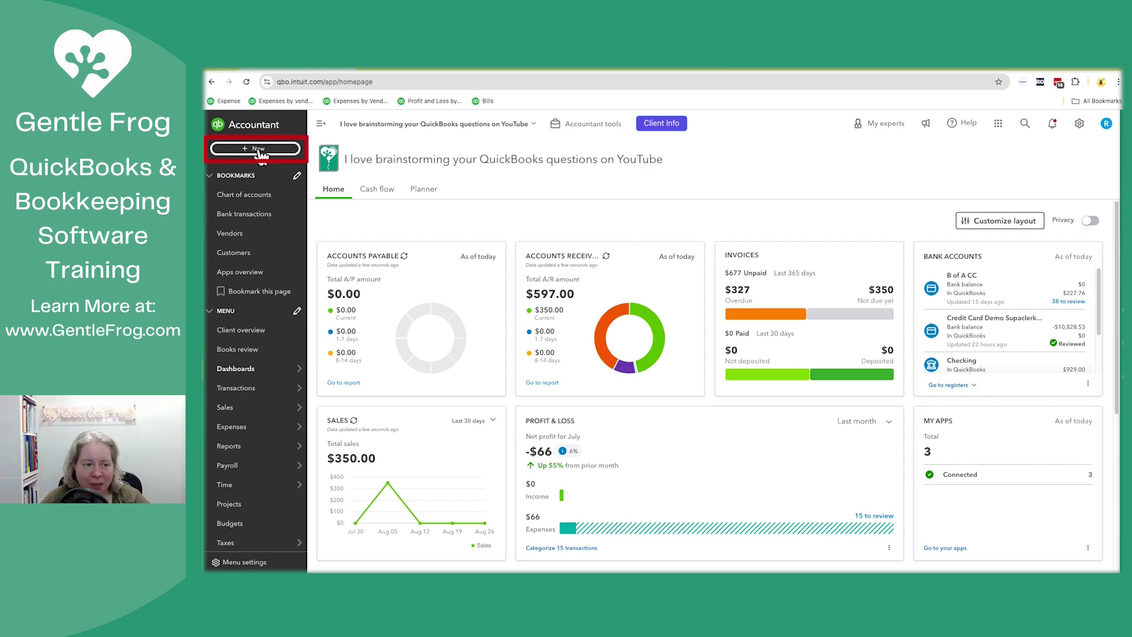
# Open a new Bank Deposit form and show its deposit account list.
pyautogui.click(258, 153)
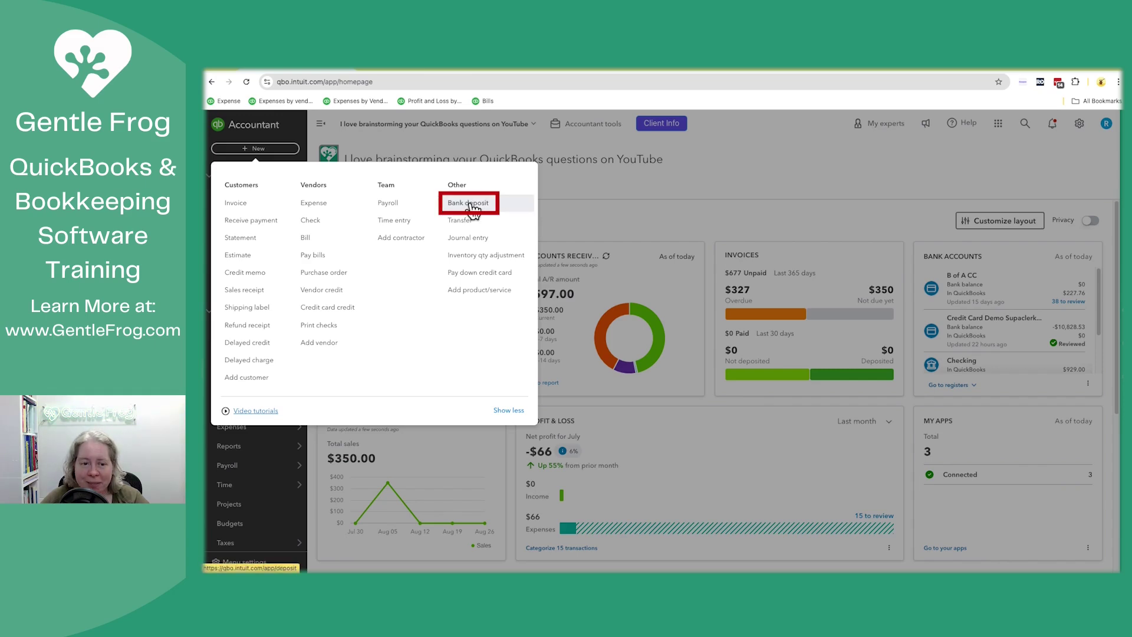
pyautogui.click(473, 210)
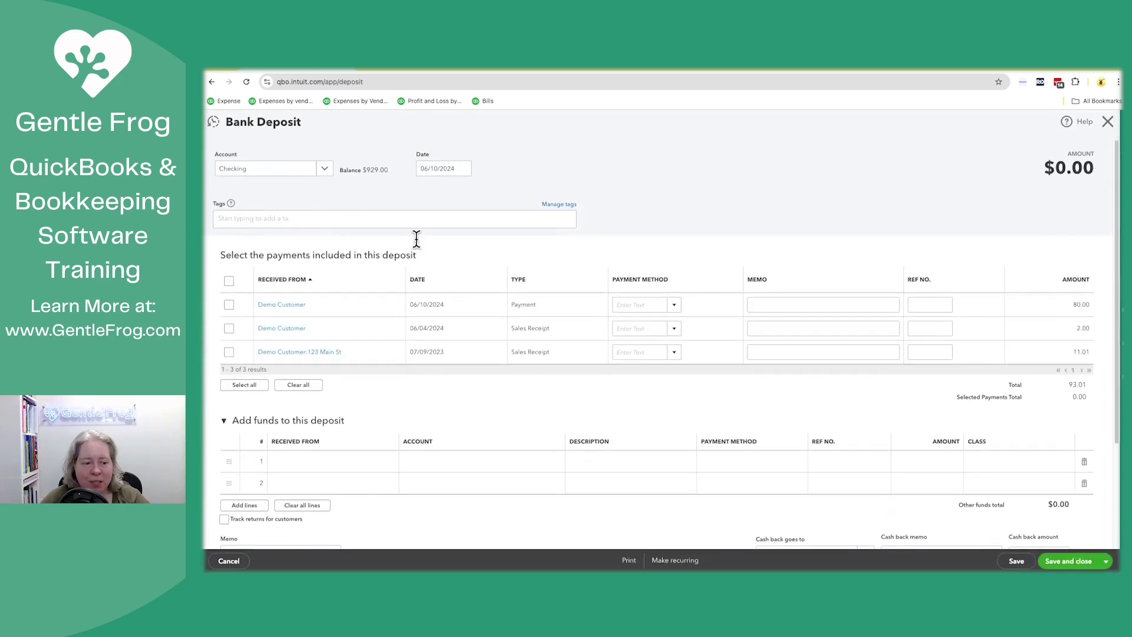
pyautogui.click(291, 173)
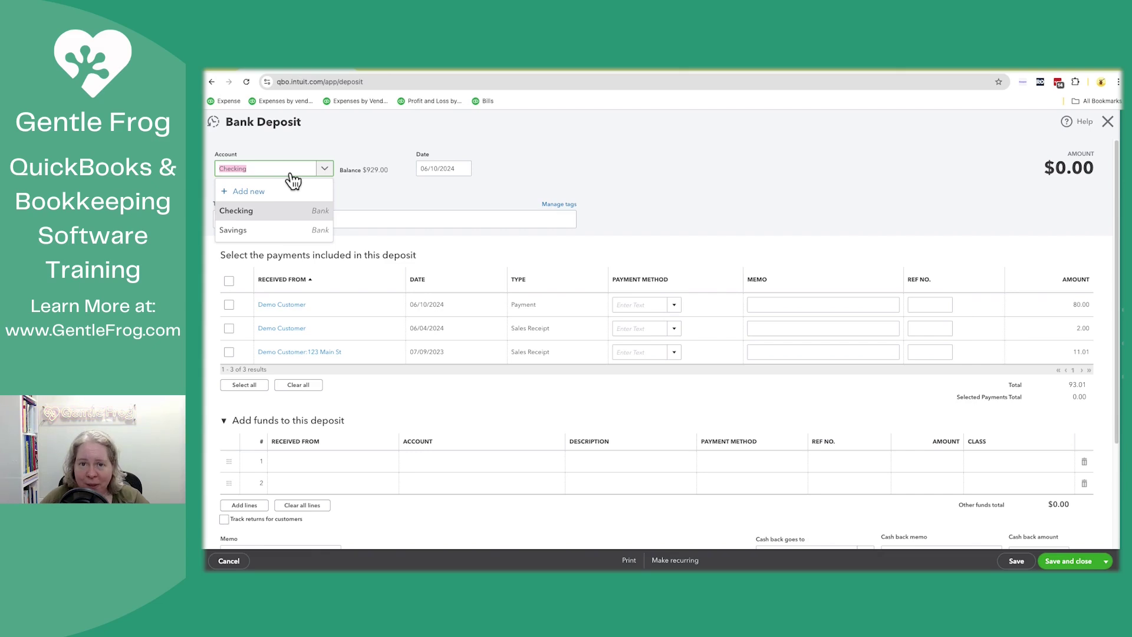
# Deposit the $2.00 sales receipt into Checking dated 06/05/2024 using Save and new.
pyautogui.click(270, 221)
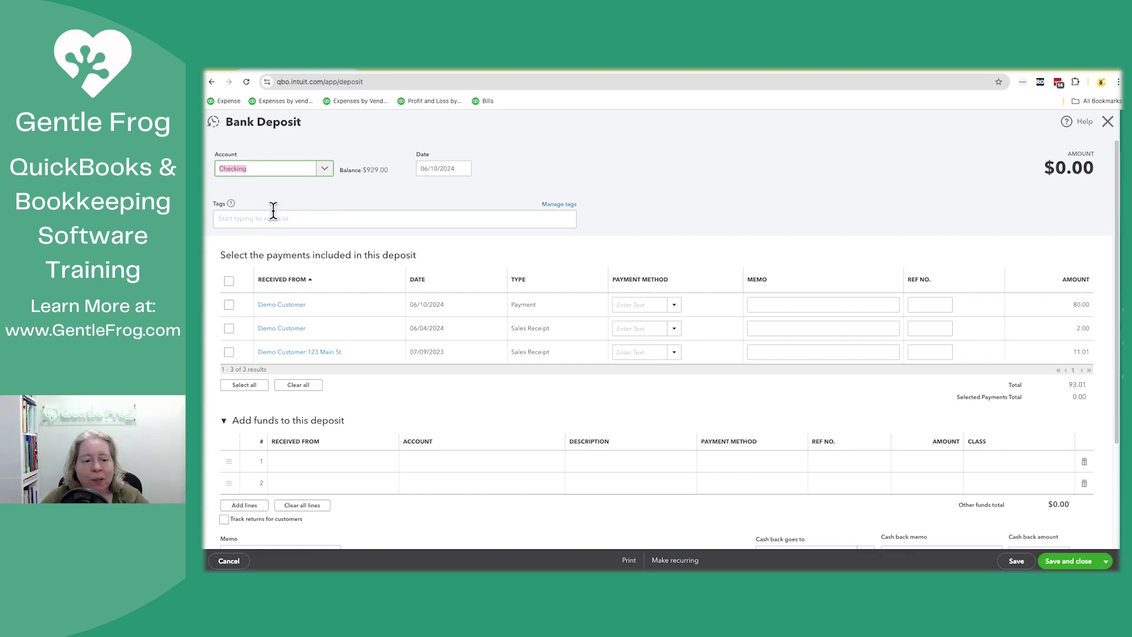
pyautogui.click(429, 170)
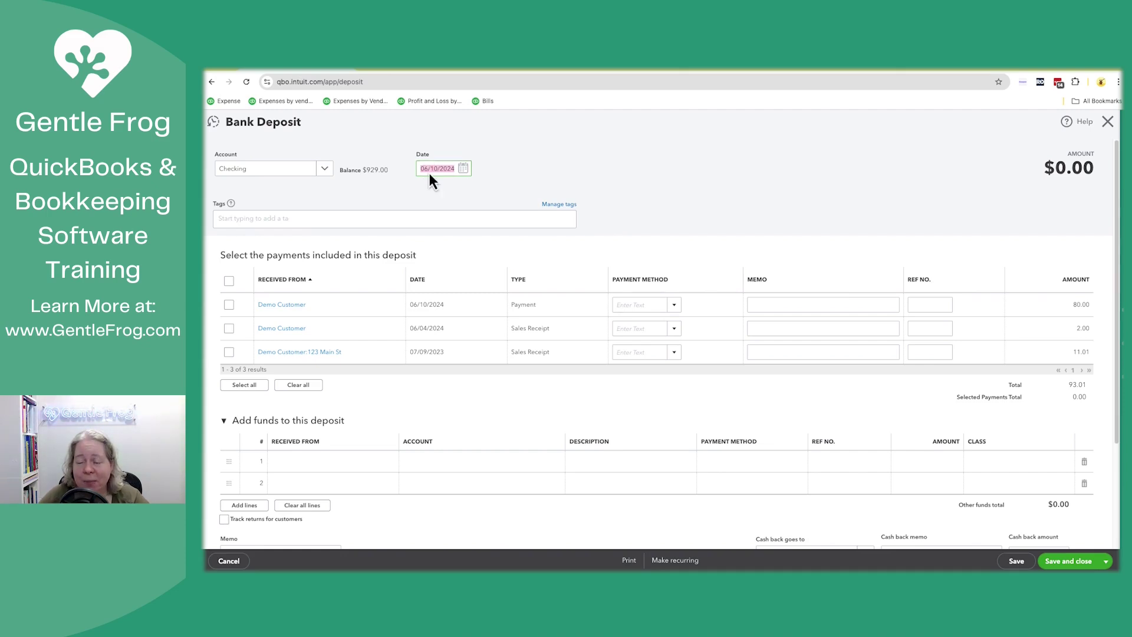
pyautogui.write('0605')
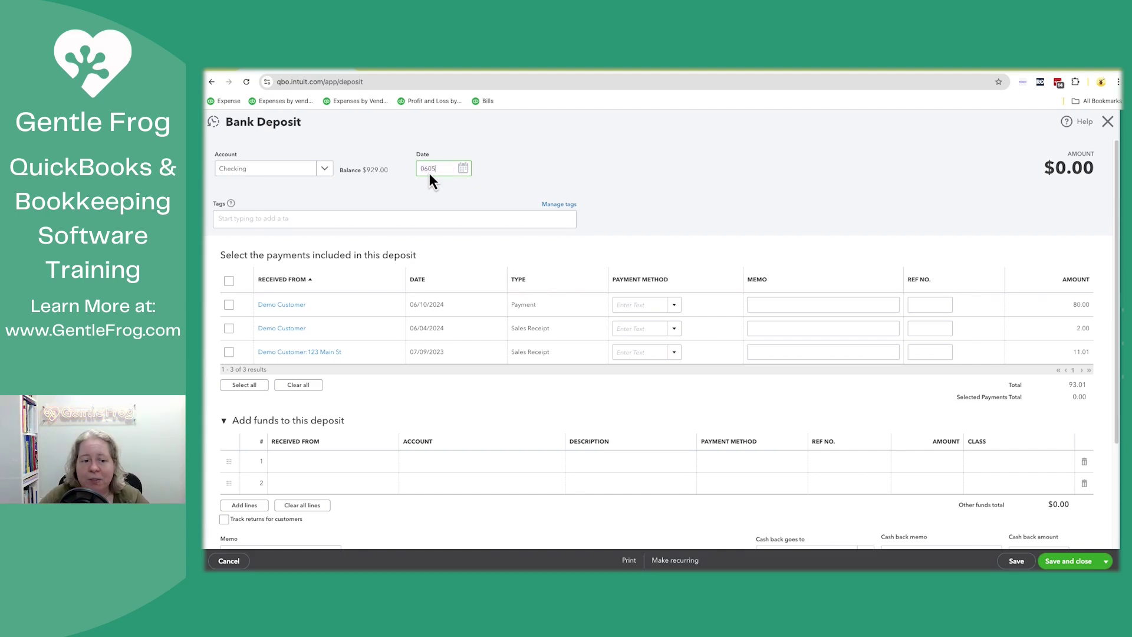
pyautogui.write('24')
pyautogui.click(619, 183)
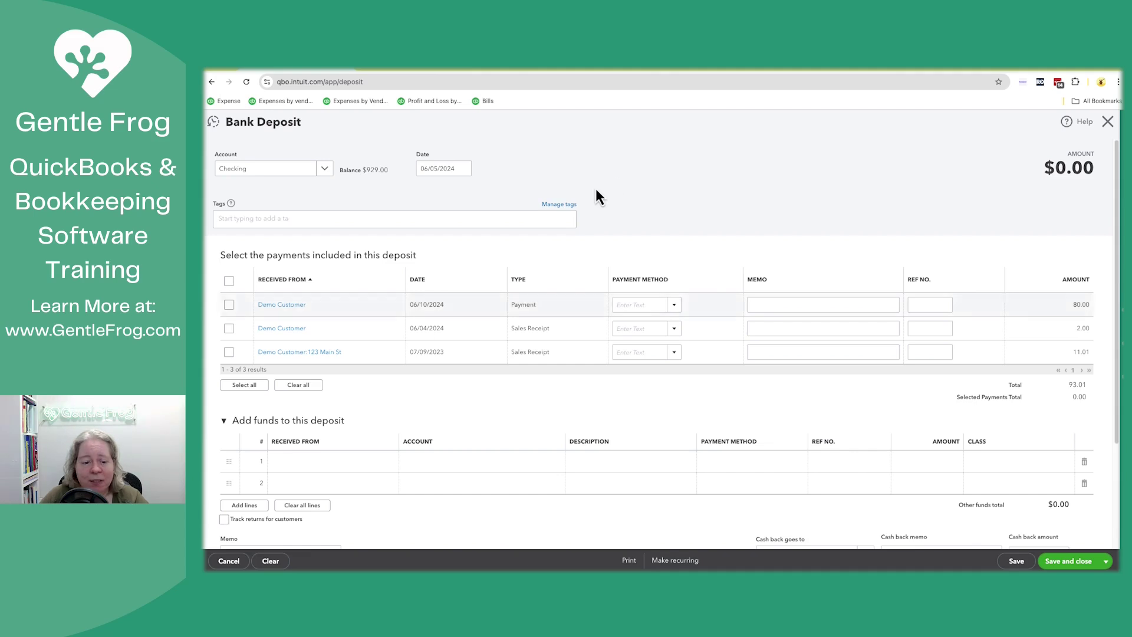
pyautogui.click(230, 328)
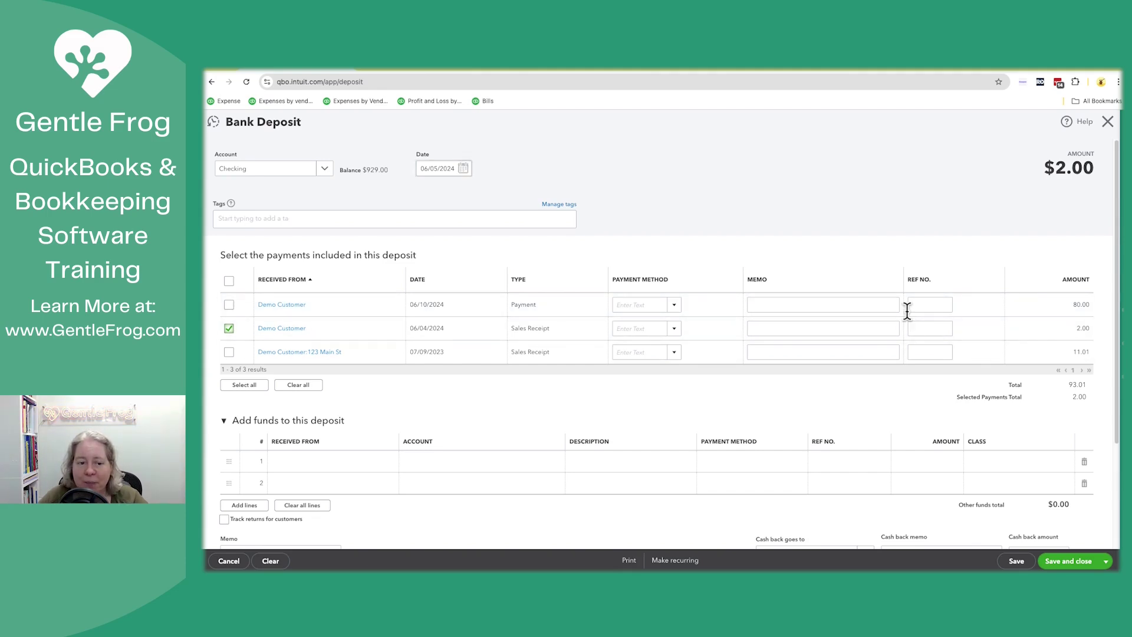
pyautogui.click(1102, 564)
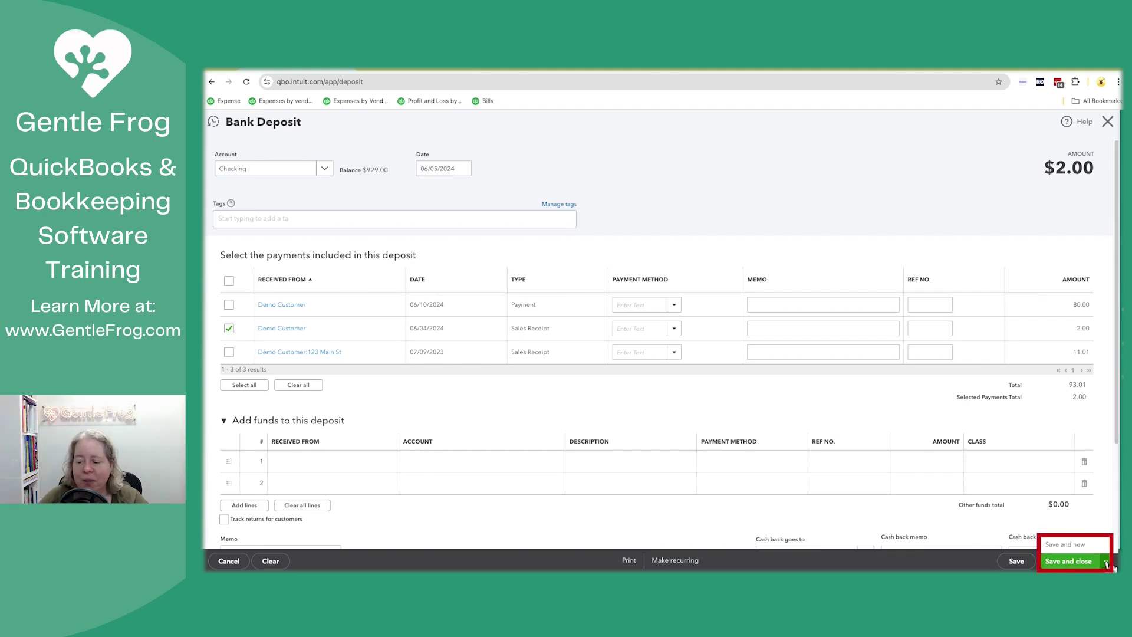
pyautogui.click(1074, 545)
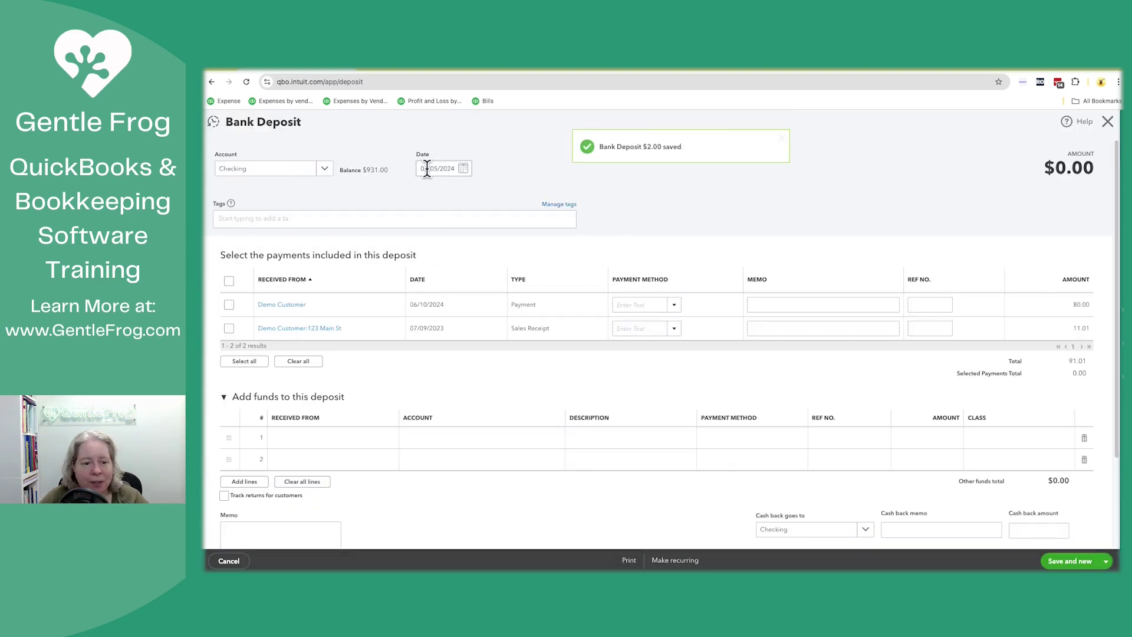
# Deposit Demo Customer's $80.00 payment dated 06/10/2024, then save and close.
pyautogui.click(426, 168)
pyautogui.write('06/10/24')
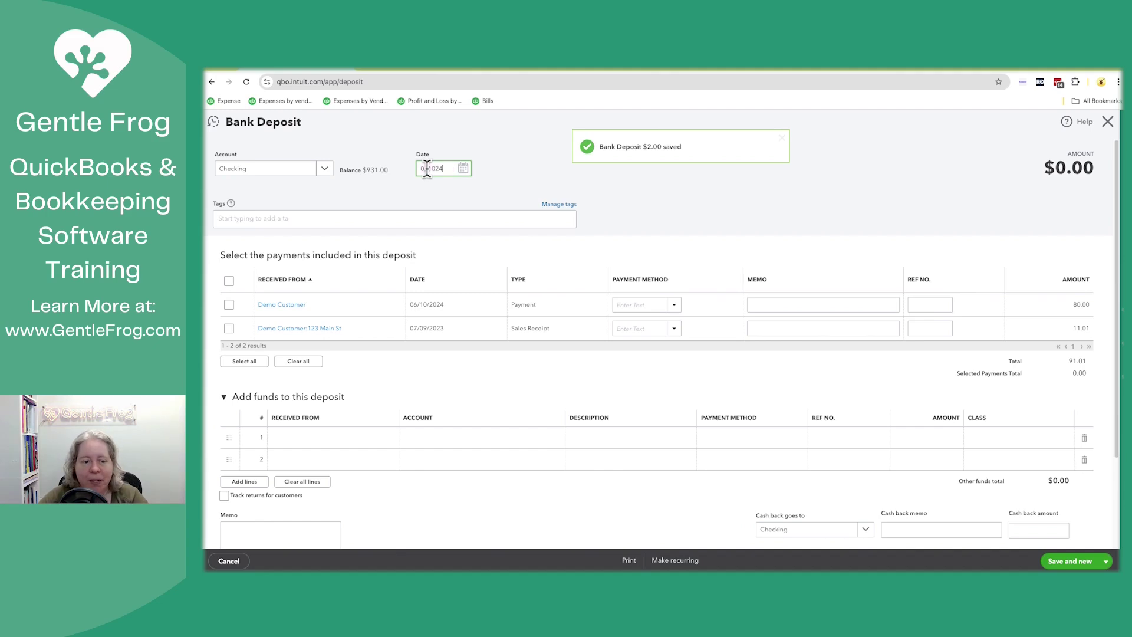
pyautogui.click(229, 304)
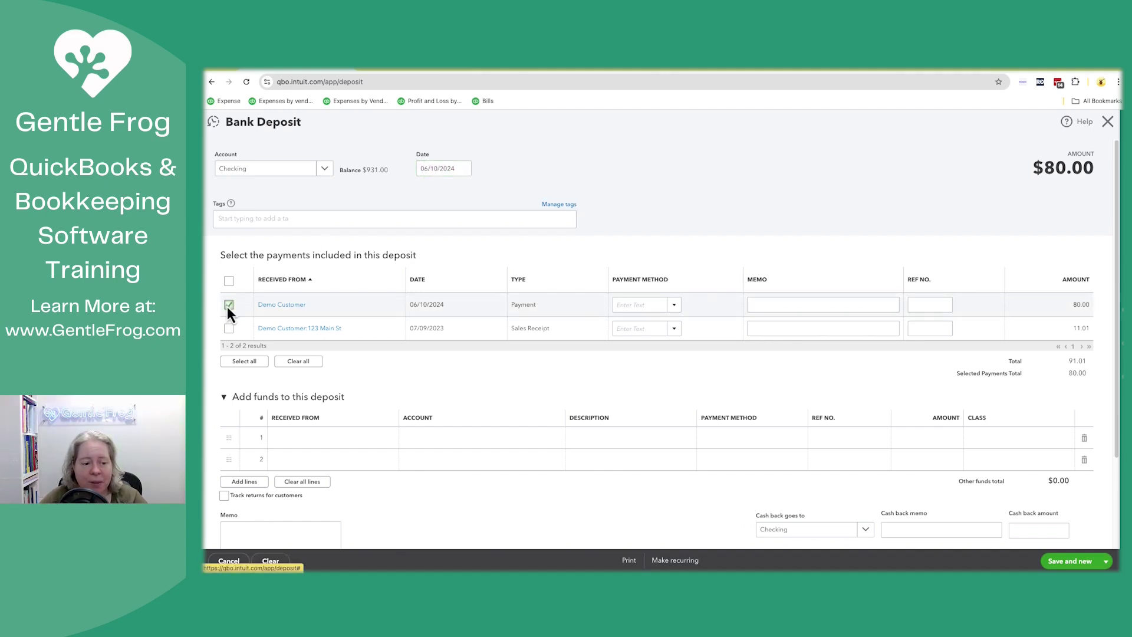
pyautogui.click(1104, 561)
pyautogui.click(1060, 531)
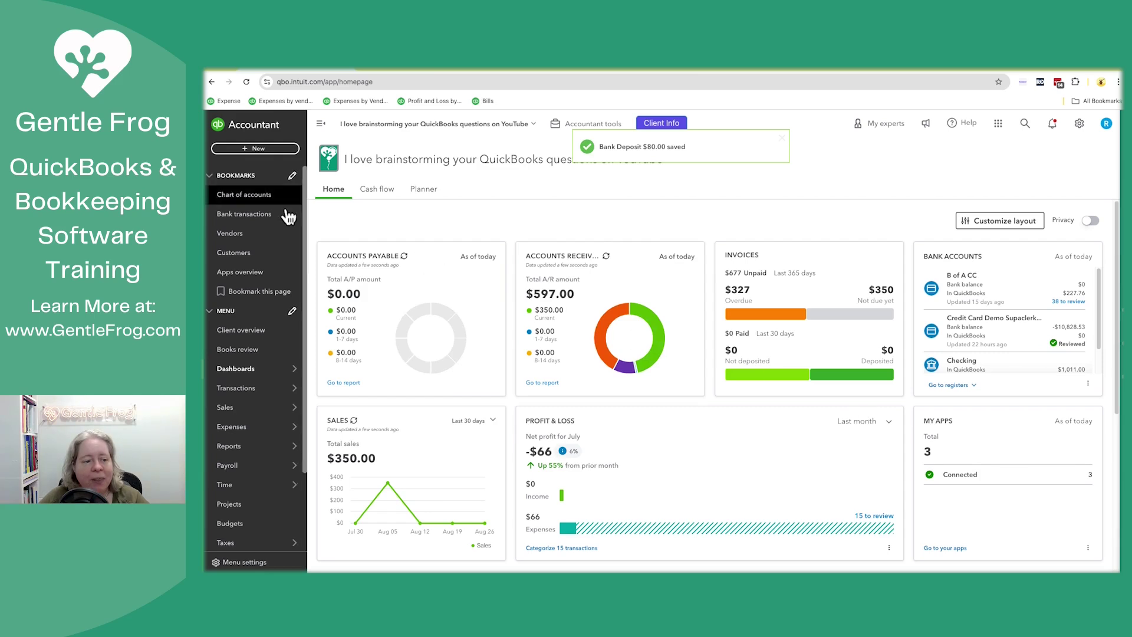
# Clear the Chart of accounts name filter and view the Checking register.
pyautogui.click(256, 195)
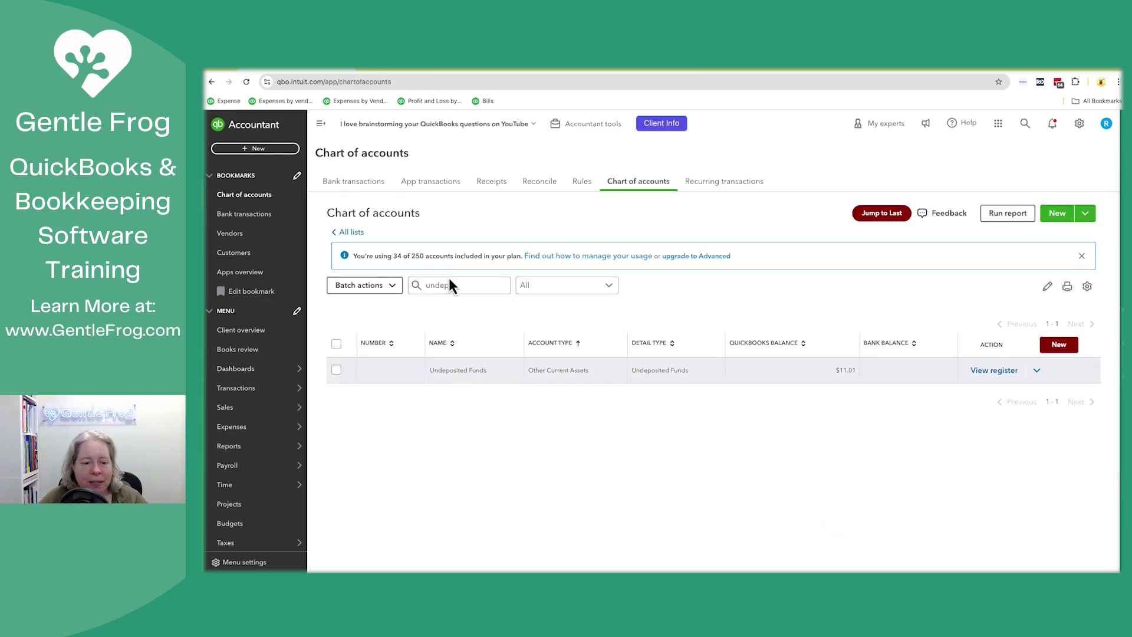
pyautogui.click(452, 281)
pyautogui.doubleClick(451, 282)
pyautogui.press('BackSpace')
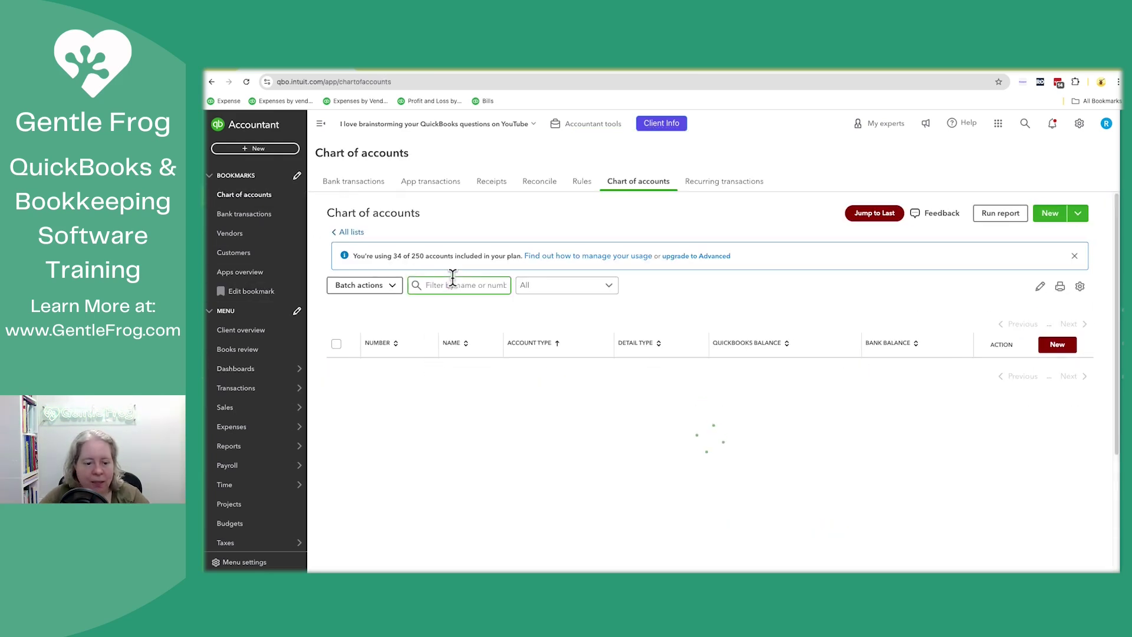
pyautogui.click(996, 372)
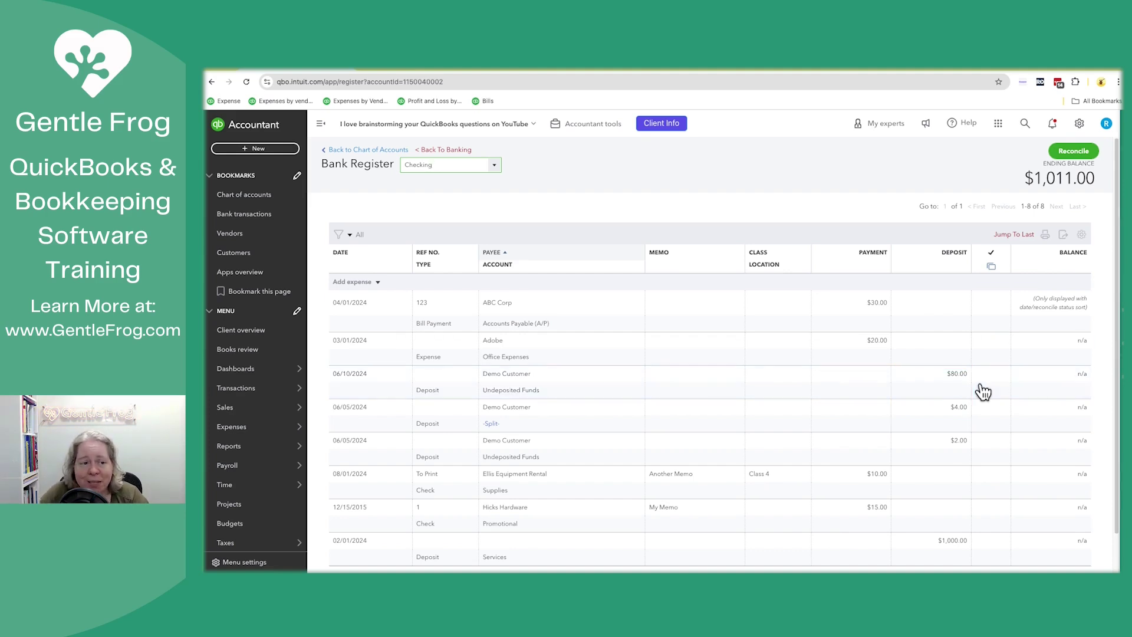
pyautogui.click(261, 148)
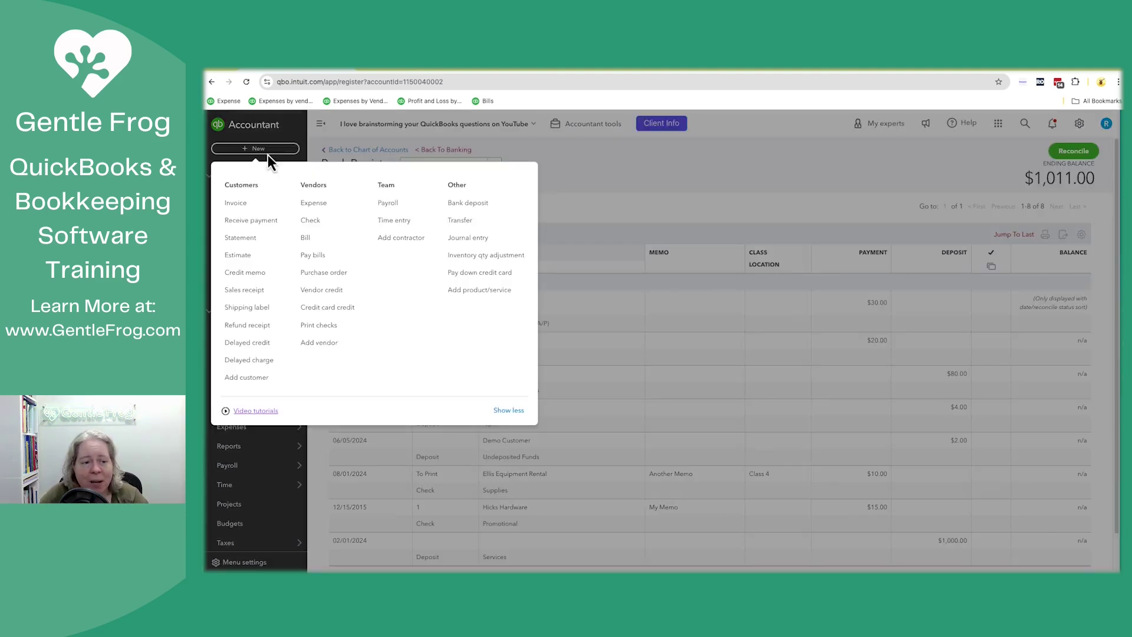
pyautogui.click(459, 205)
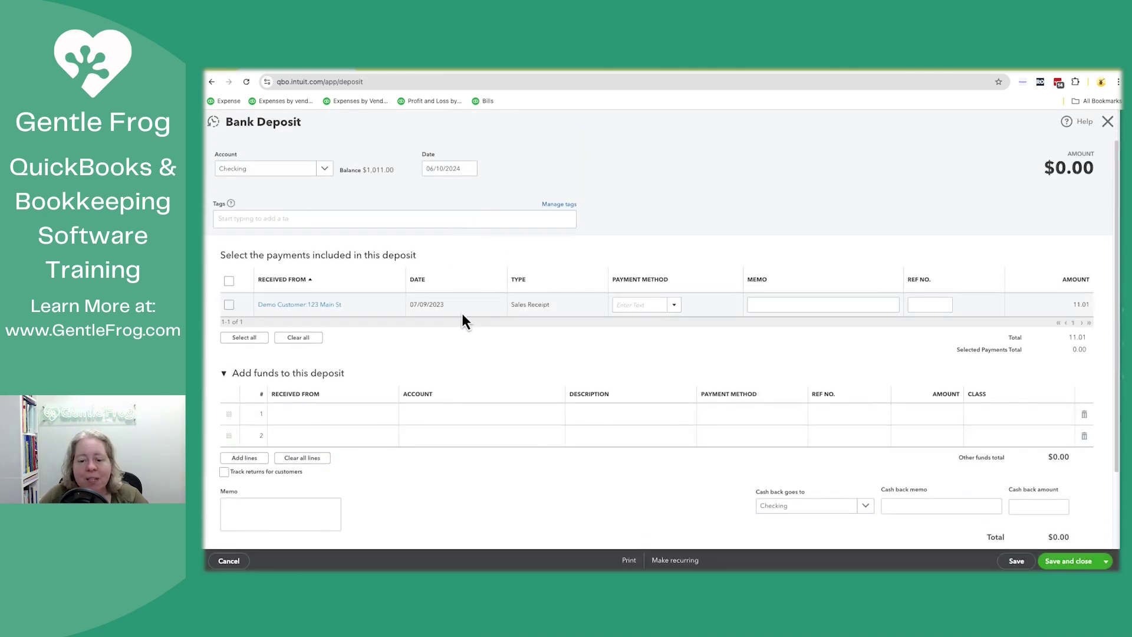